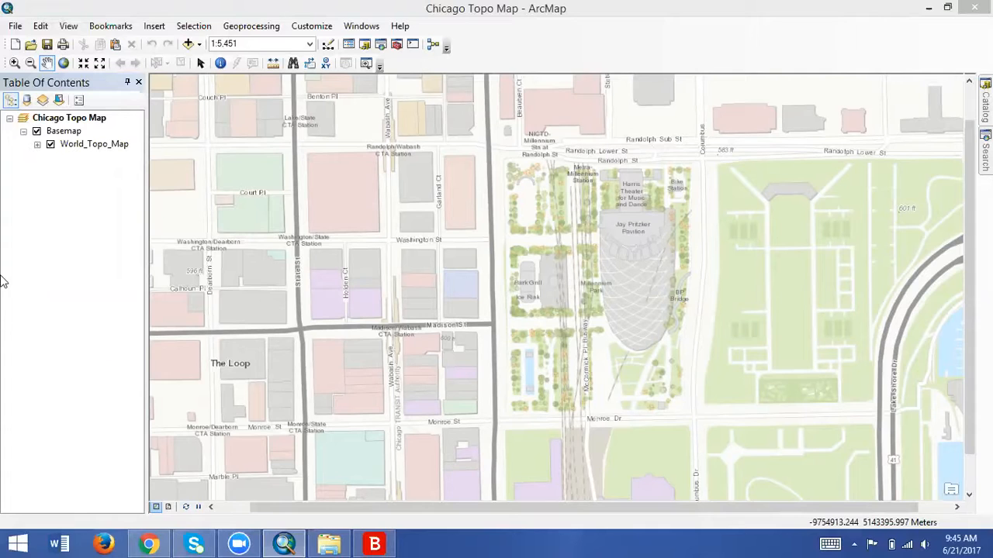
Step: Begin adding data to the map and create a folder connection to the Desktop
left_click(198, 45)
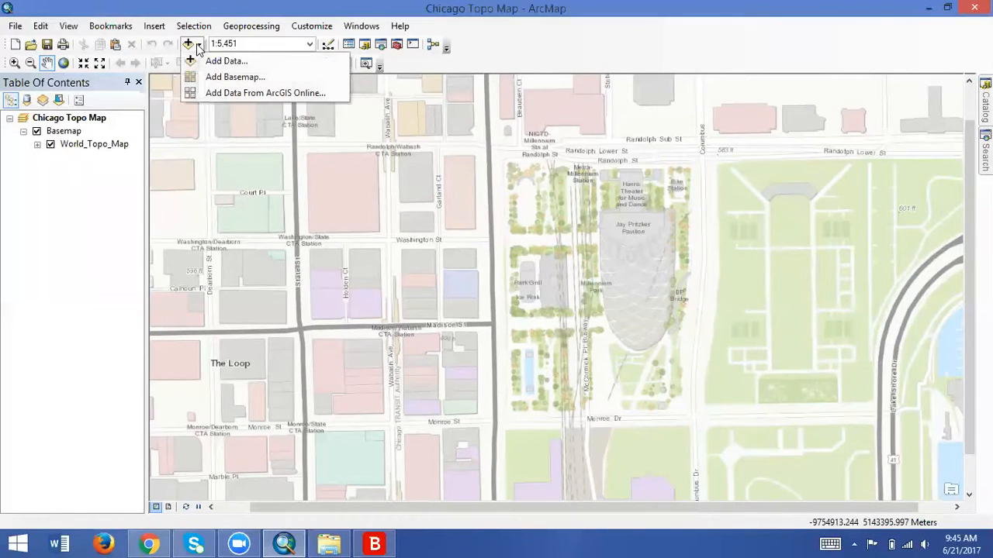
left_click(208, 61)
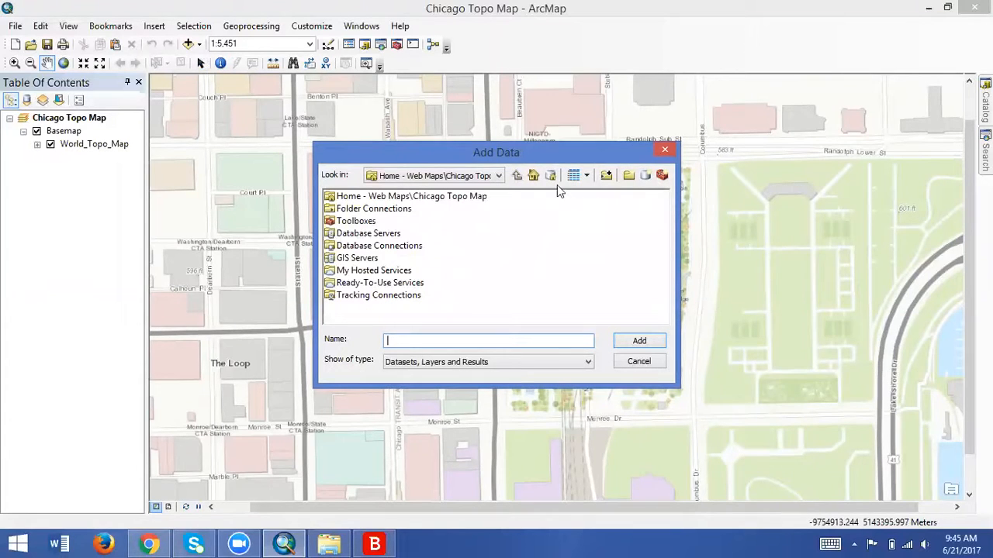
left_click(606, 176)
left_click(418, 218)
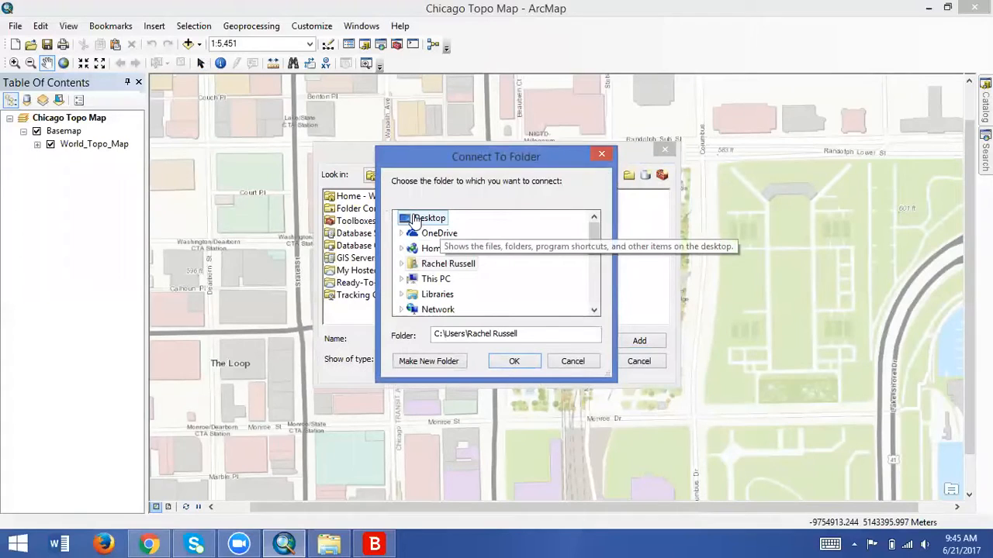
left_click(509, 364)
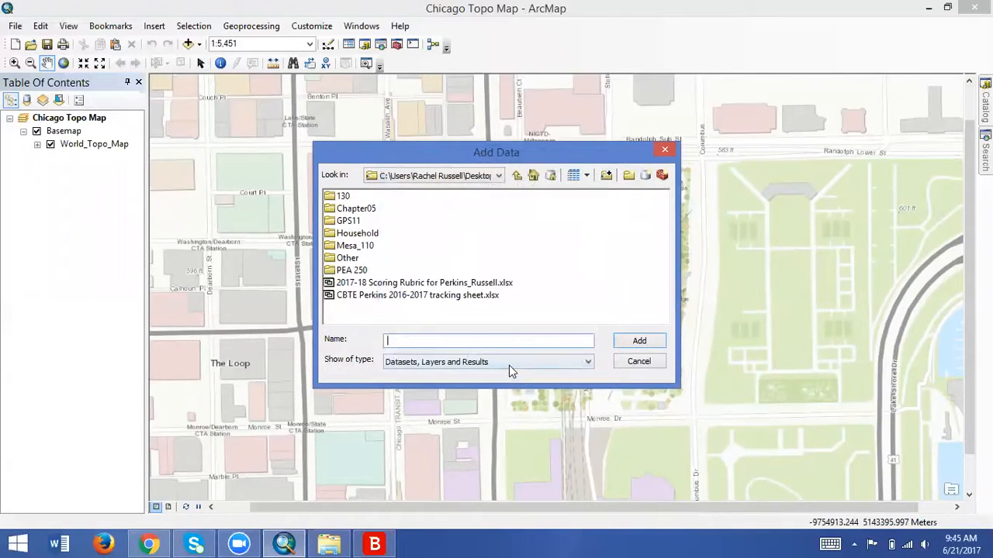
Step: Add the Bike Routes layer to the map from the Data folder inside Chapter05
double_click(353, 208)
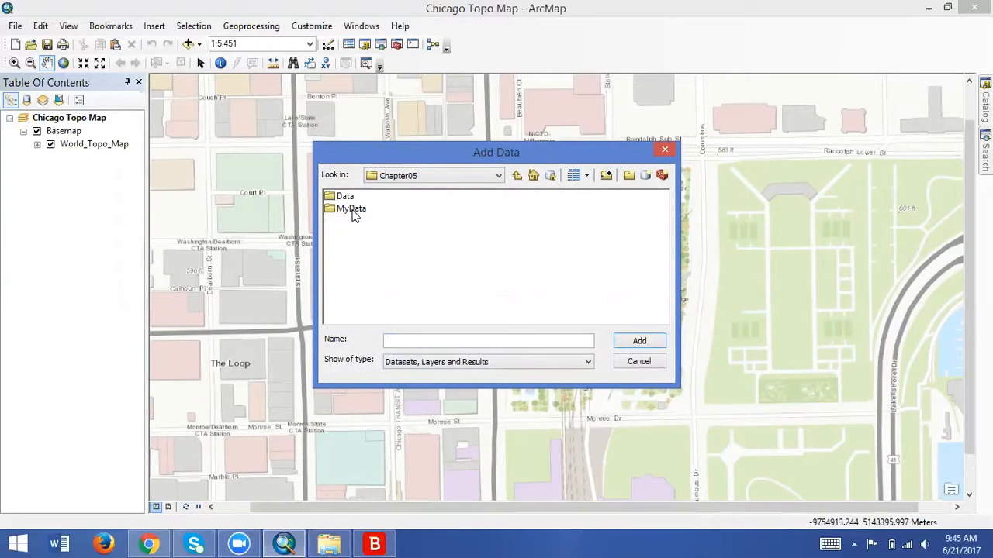
double_click(345, 198)
left_click(358, 210)
left_click(634, 343)
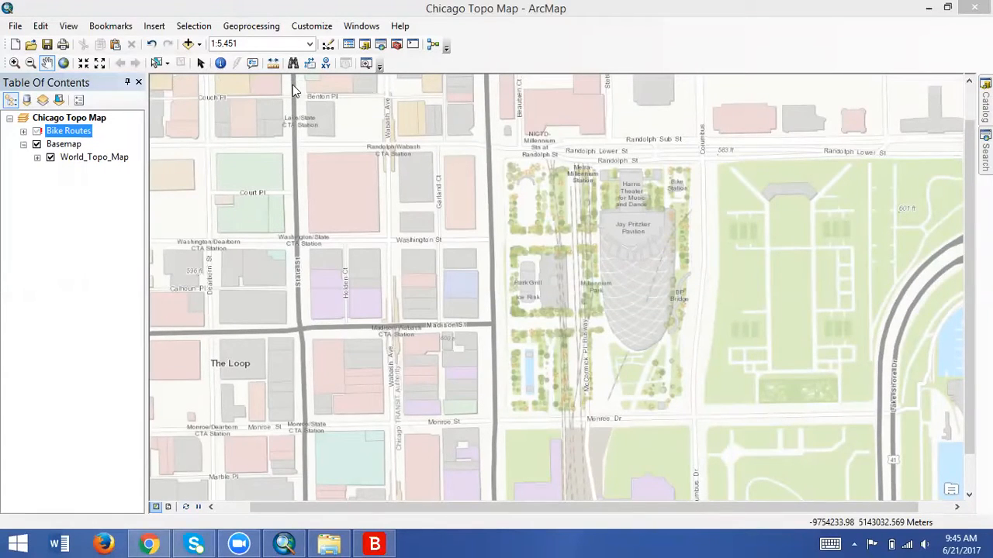
left_click(23, 121)
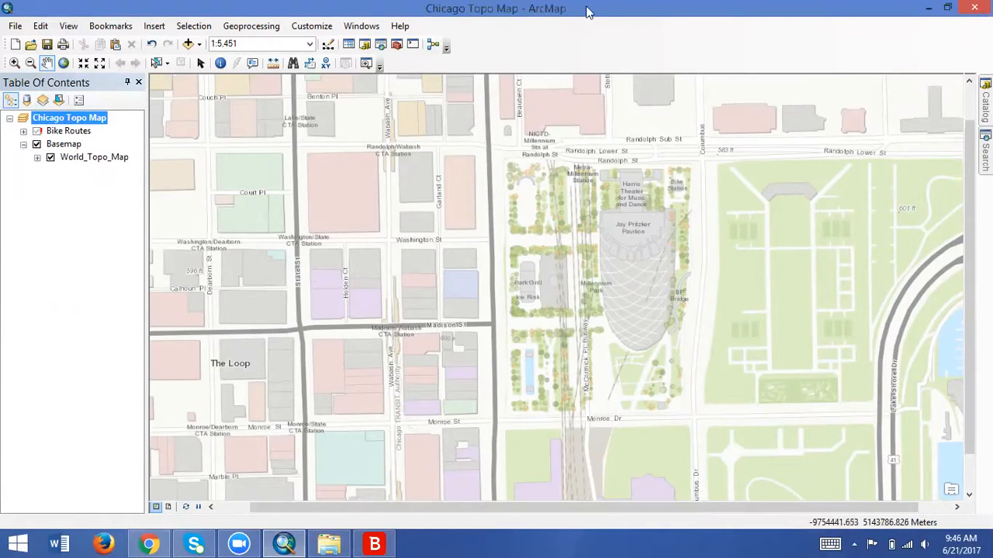
left_click(413, 78)
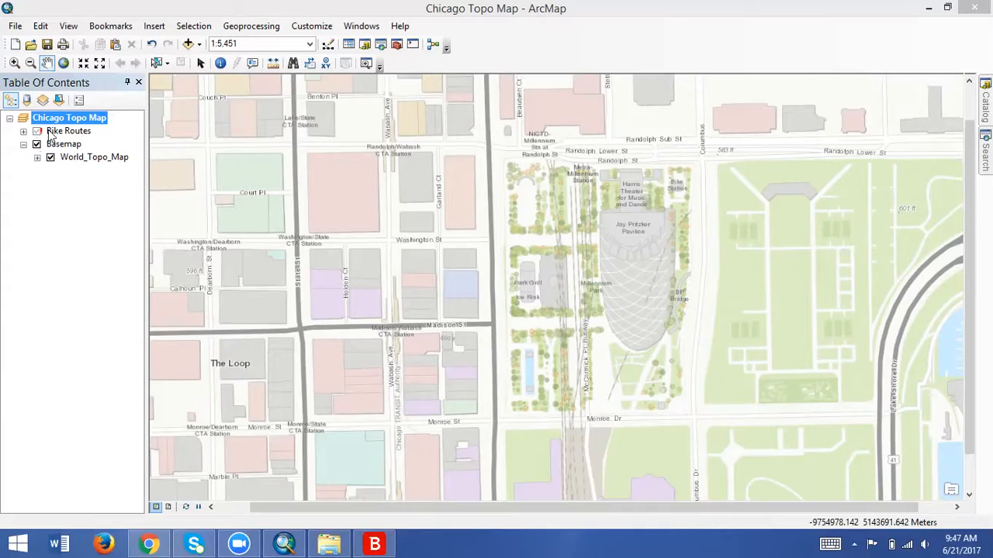
Step: Open the Bike Routes layer's properties and examine the full database path of its data source
left_click(51, 131)
right_click(53, 132)
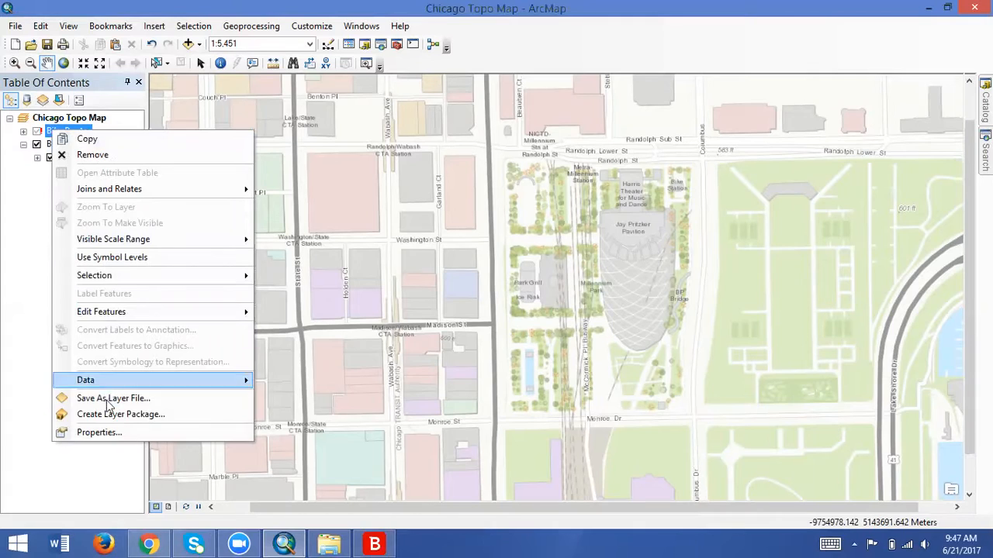
left_click(95, 433)
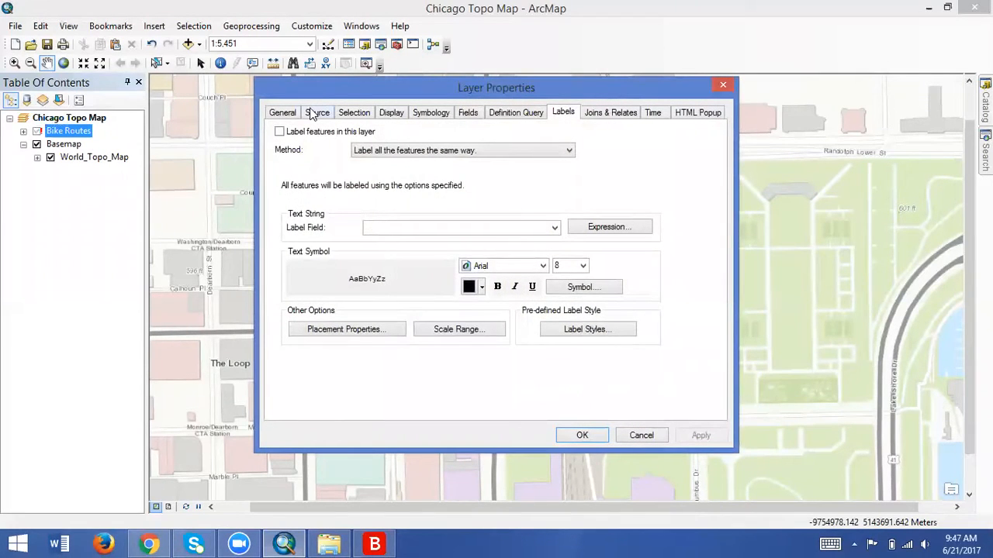
left_click(316, 112)
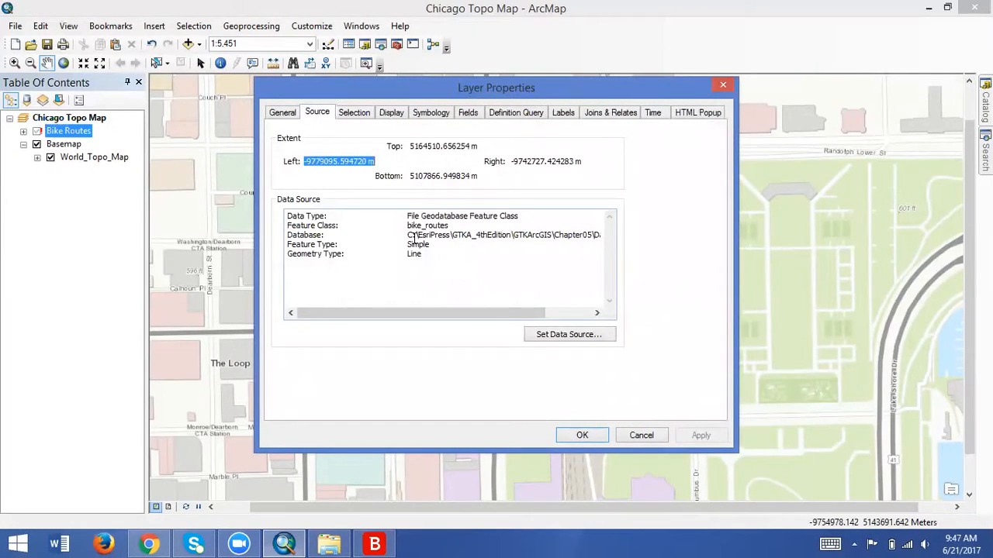
left_click_drag(405, 234, 605, 318)
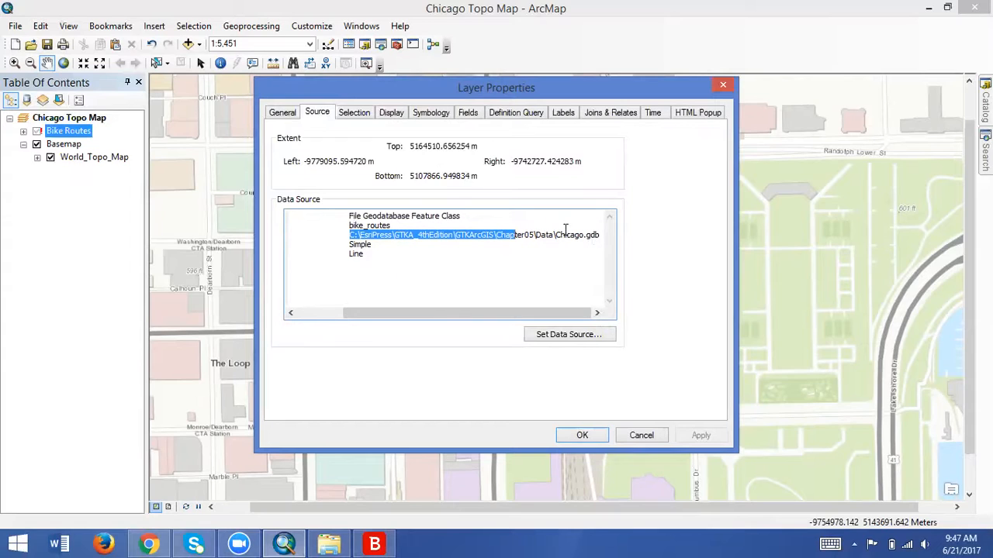
left_click(321, 315)
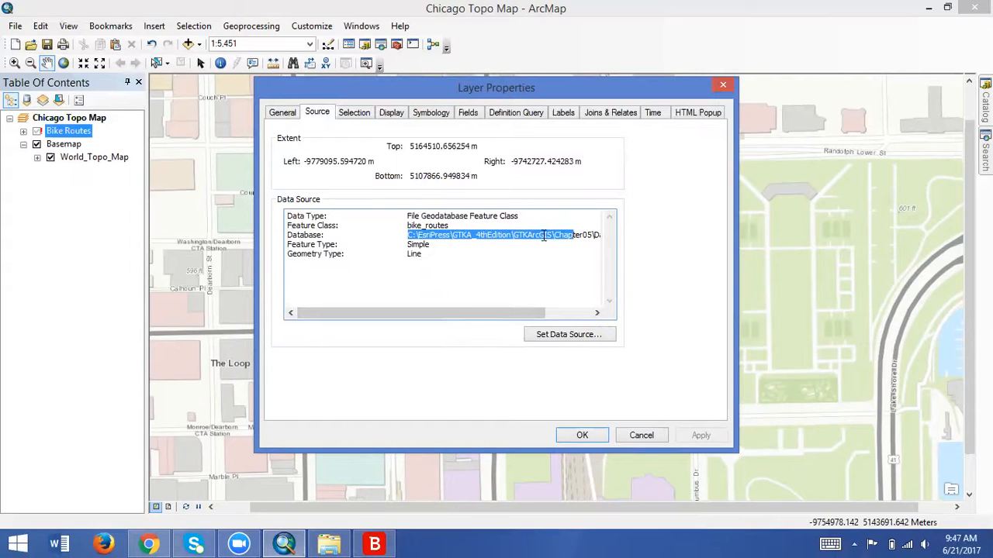
Step: Start setting a new data source for Bike Routes and browse to Chicago.gdb in the Desktop's Chapter05\Data folder
left_click(556, 336)
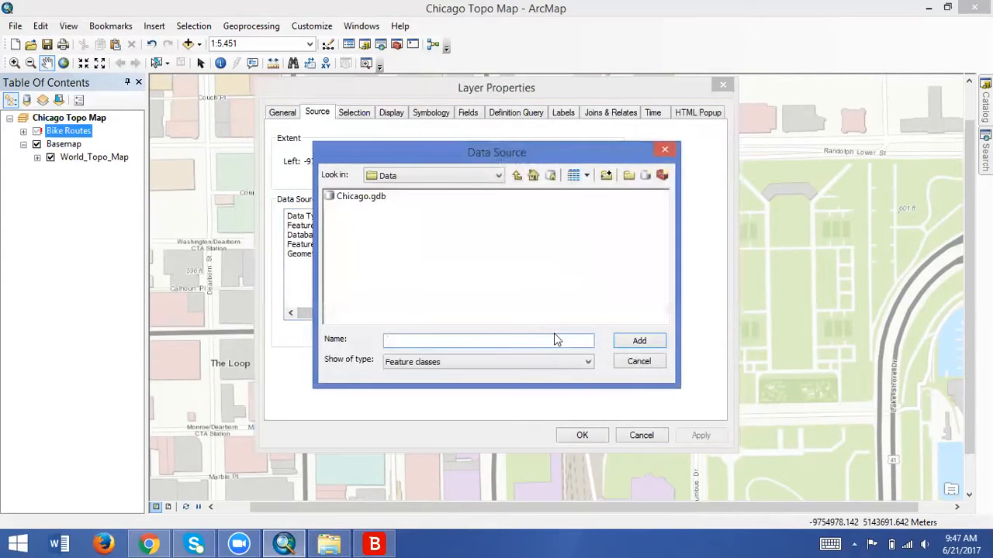
left_click(500, 178)
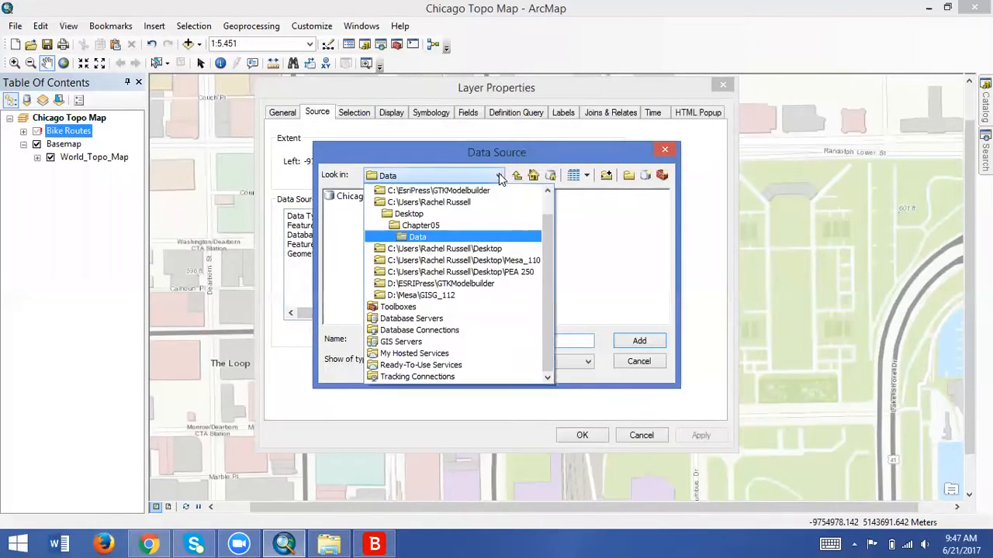
left_click(455, 203)
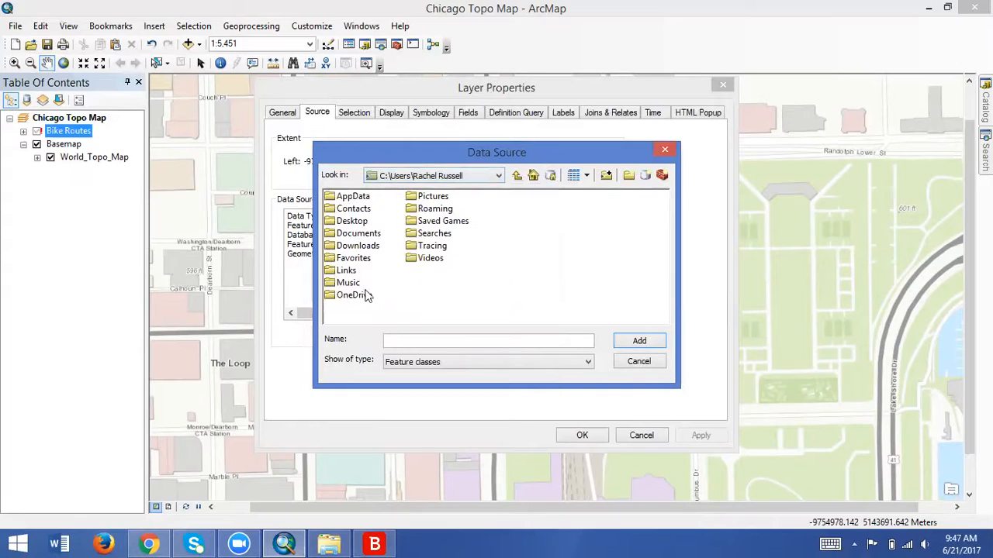
double_click(352, 221)
double_click(349, 209)
double_click(346, 197)
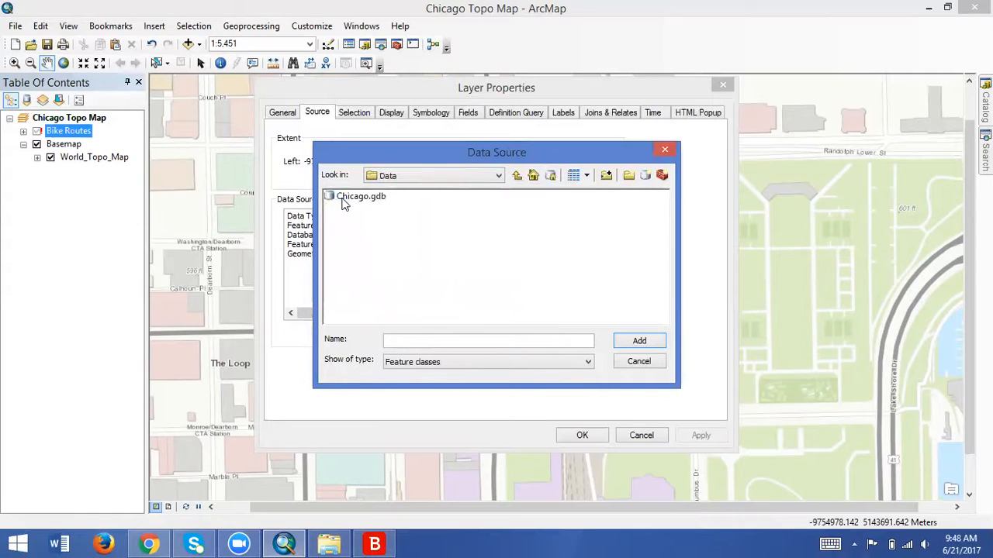
double_click(345, 198)
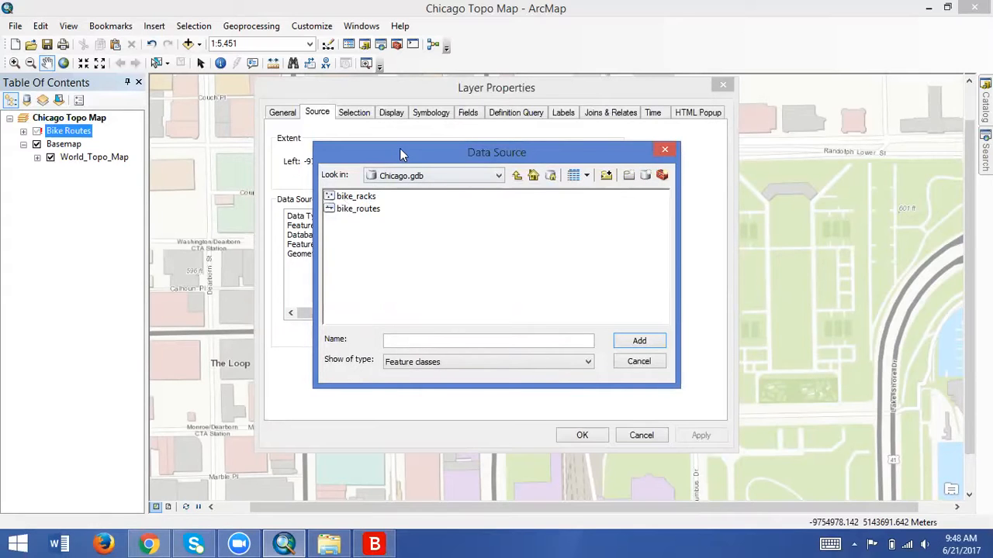
Step: Choose the bike_routes feature class as the layer's data source, review the source details and accept the layer properties
left_click_drag(399, 149, 476, 152)
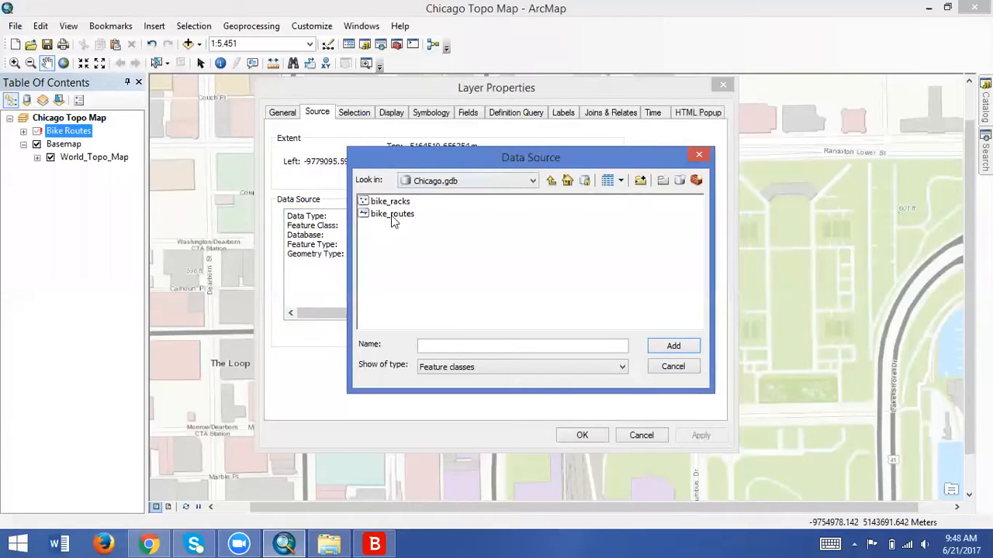
left_click(393, 220)
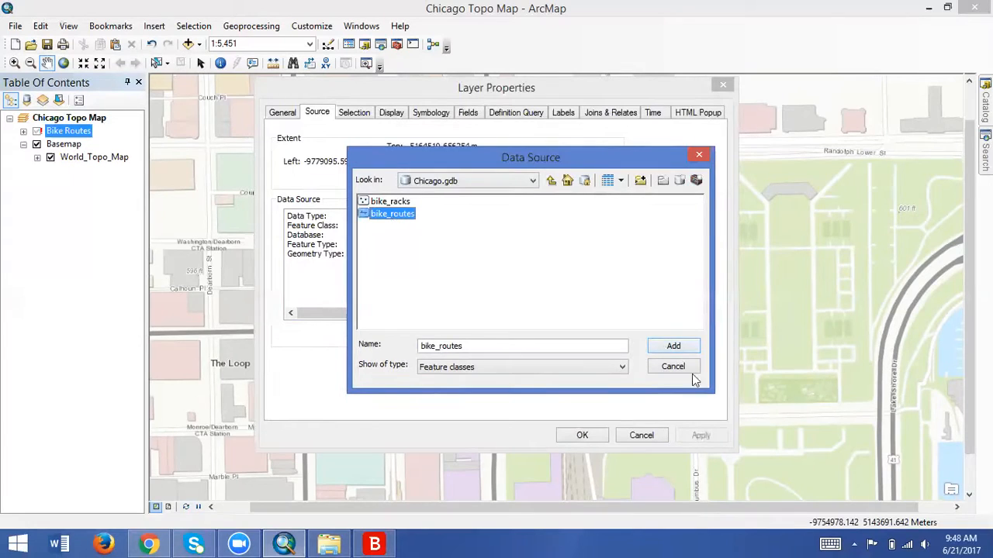
left_click(672, 346)
key("super+c")
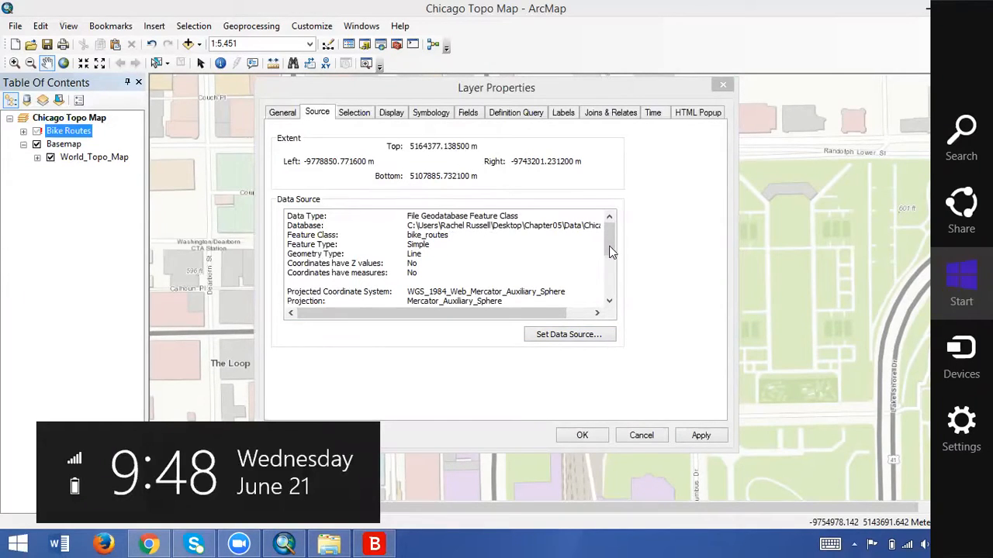
left_click(609, 277)
left_click(609, 277)
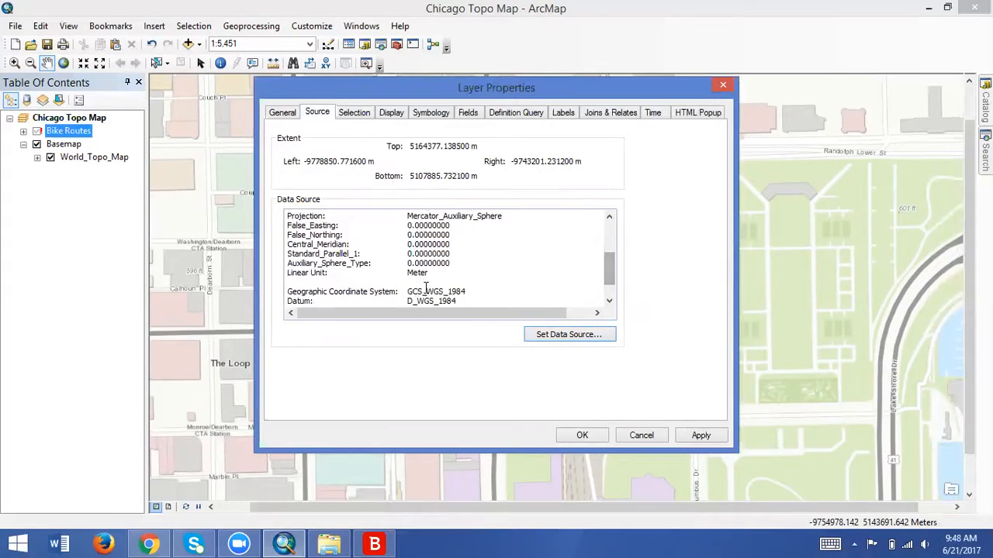
left_click(582, 436)
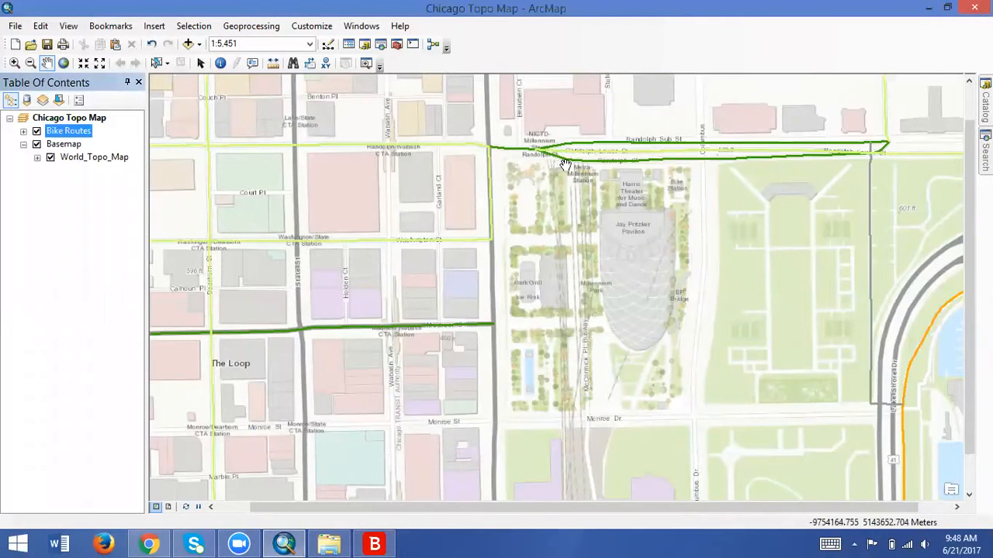
Step: Expand the Bike Routes layer in the table of contents to show its symbol classes
left_click(23, 131)
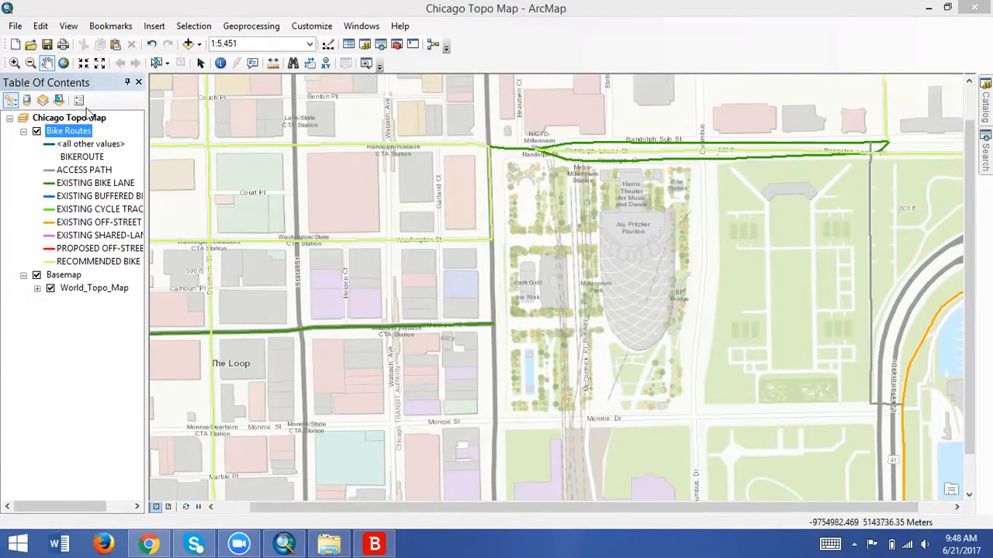
left_click(87, 118)
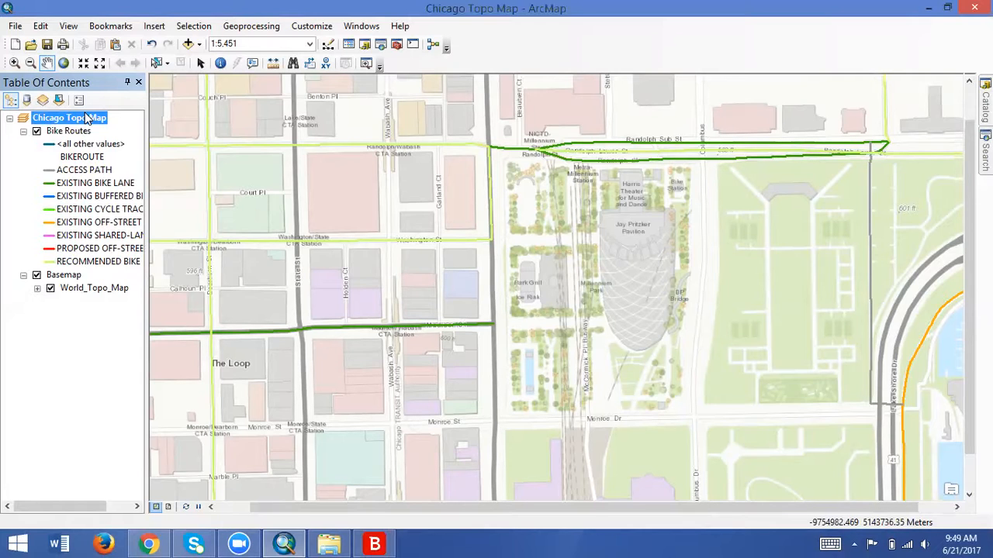
key("super+c")
Step: Make sure the map document properties store relative pathnames to data sources, and save the map document
left_click(16, 28)
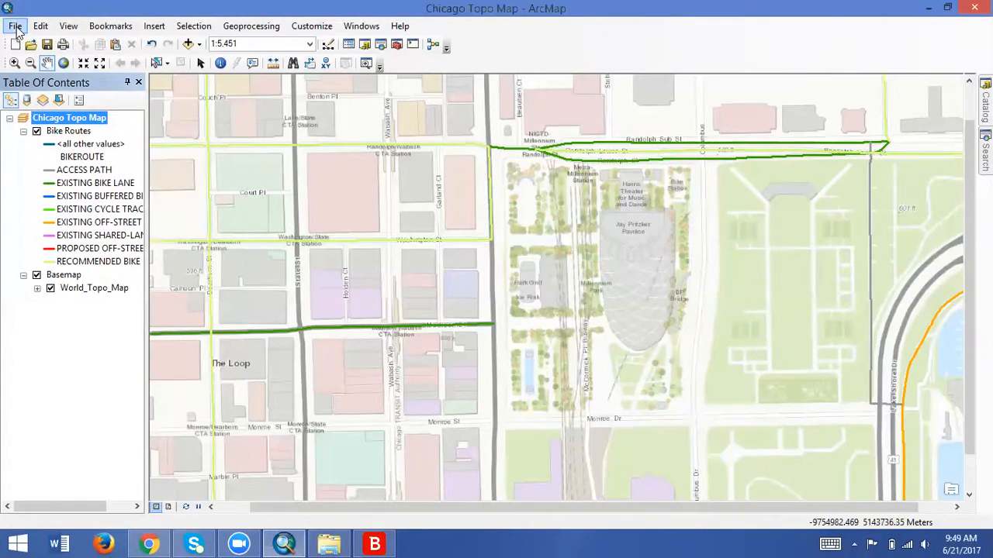
left_click(15, 28)
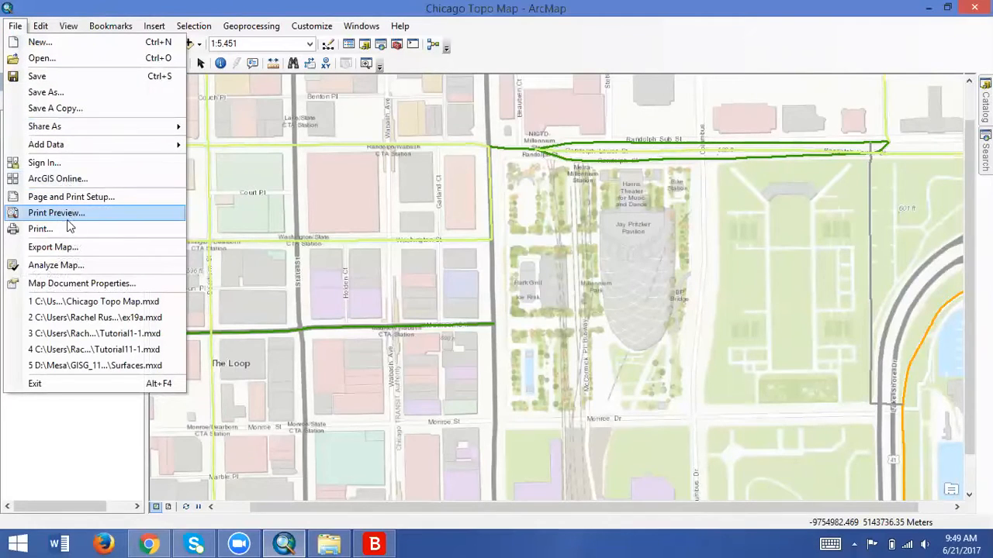
left_click(74, 284)
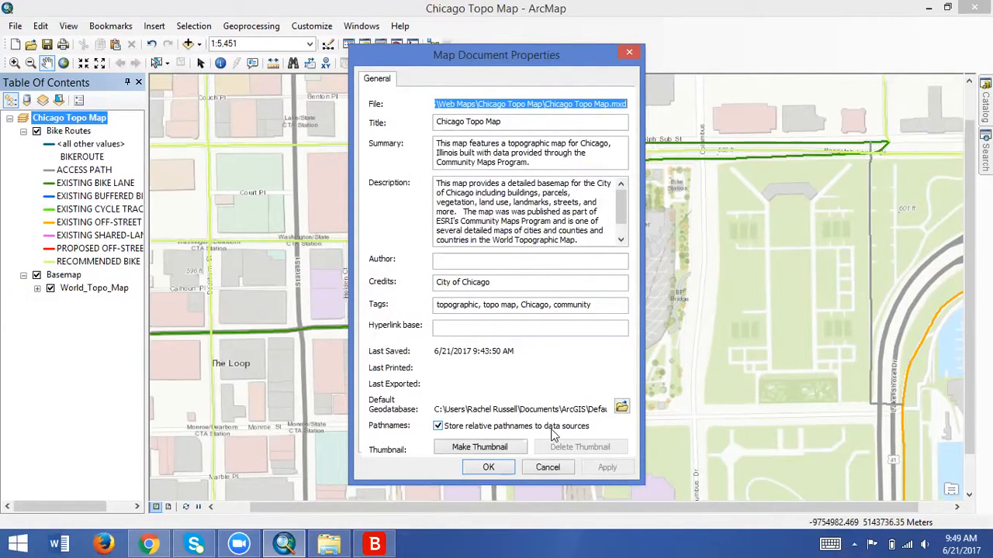
left_click(440, 428)
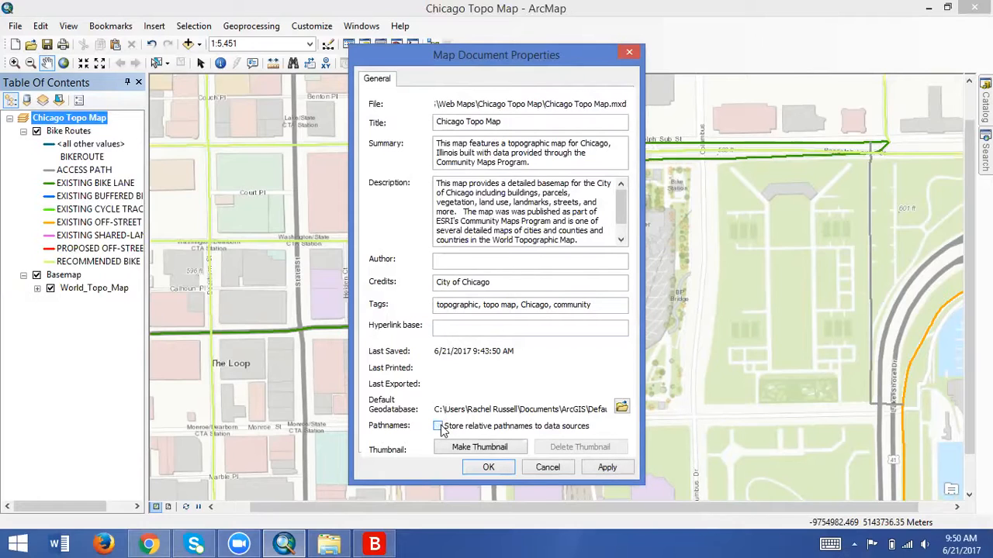
left_click(438, 426)
left_click(612, 469)
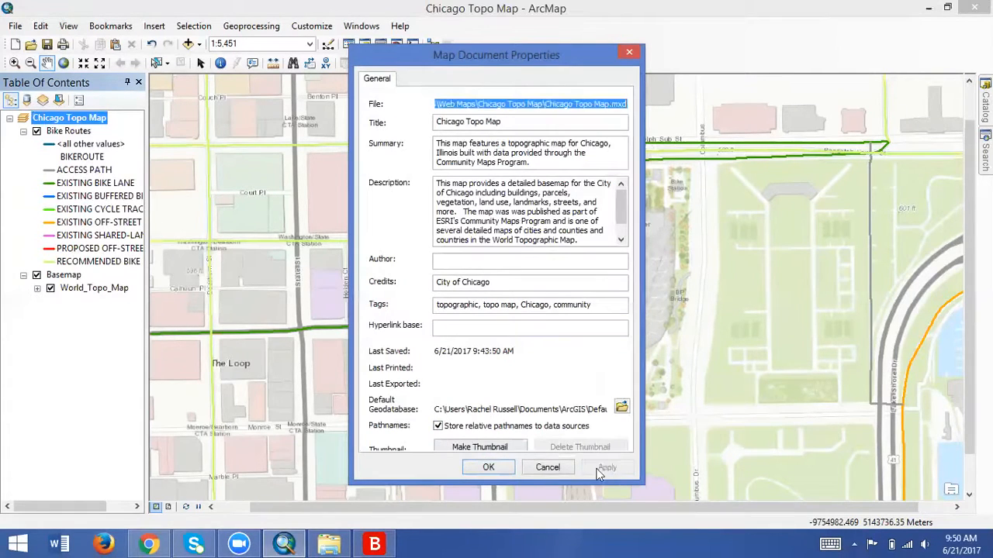
left_click(488, 467)
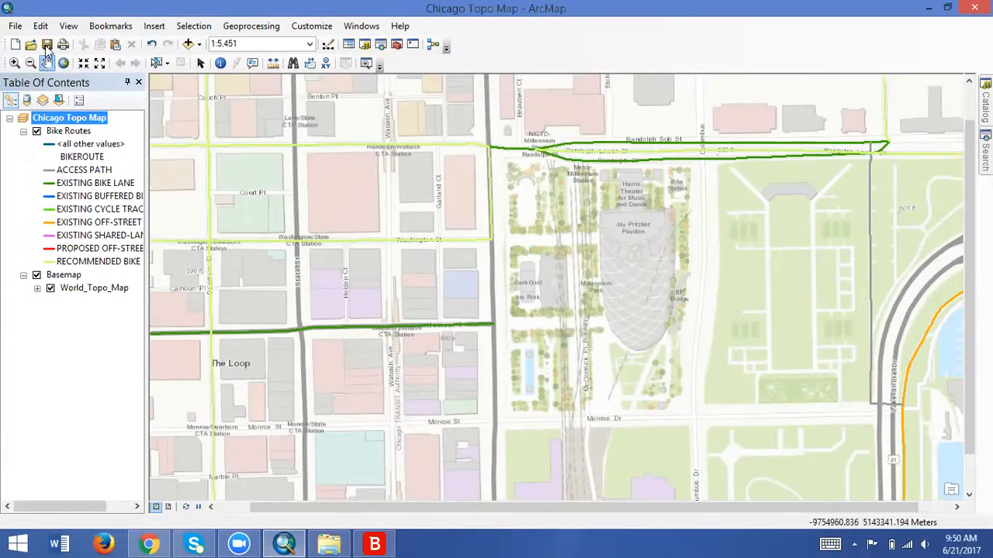
left_click(47, 47)
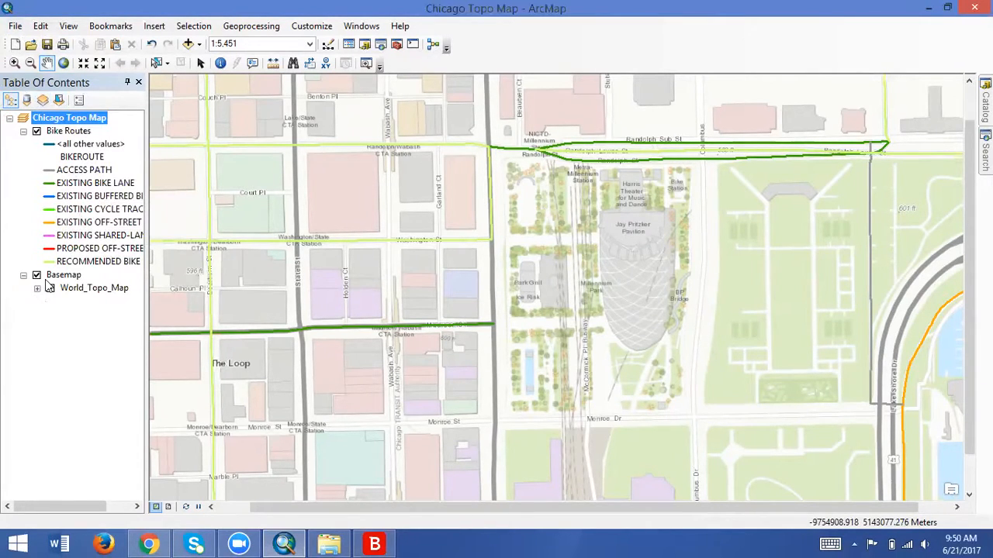
left_click(15, 27)
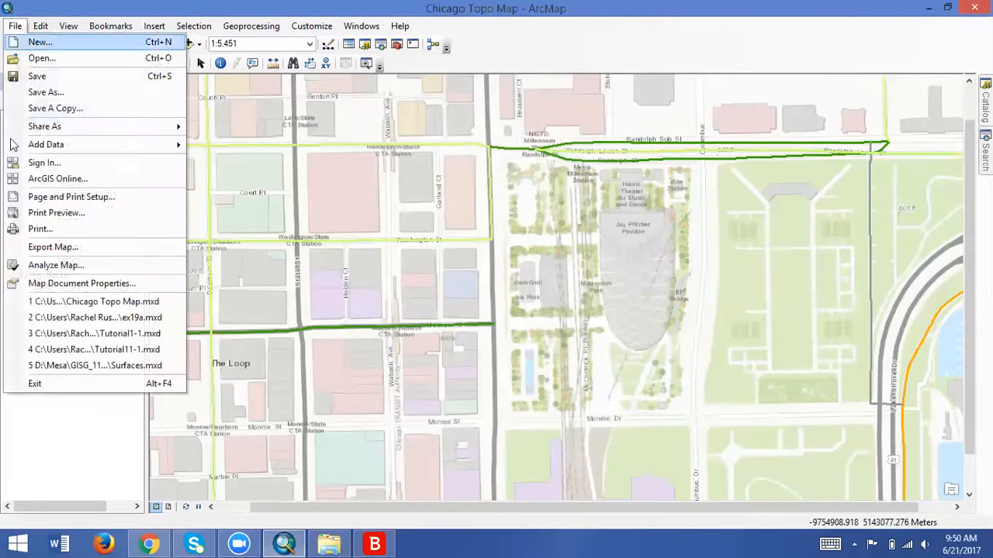
left_click(78, 500)
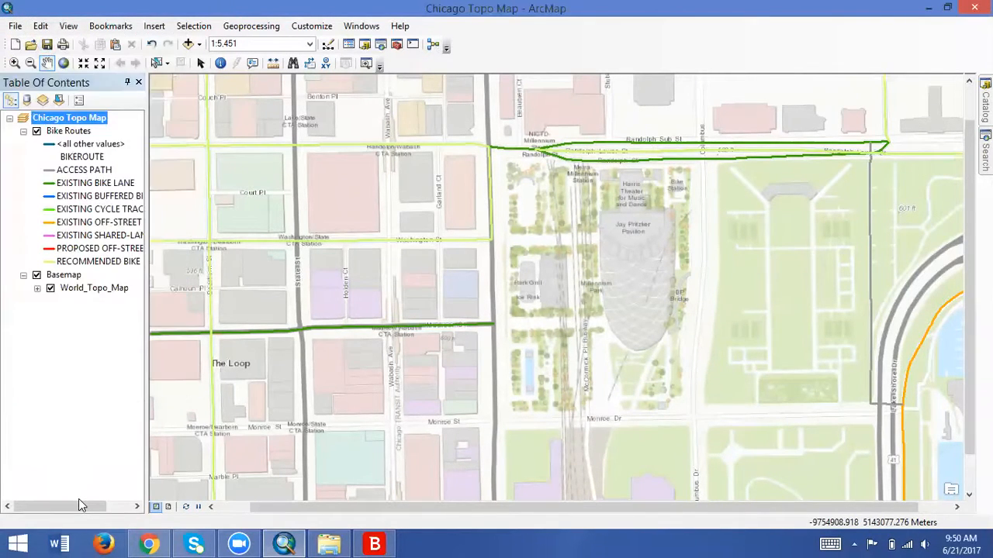